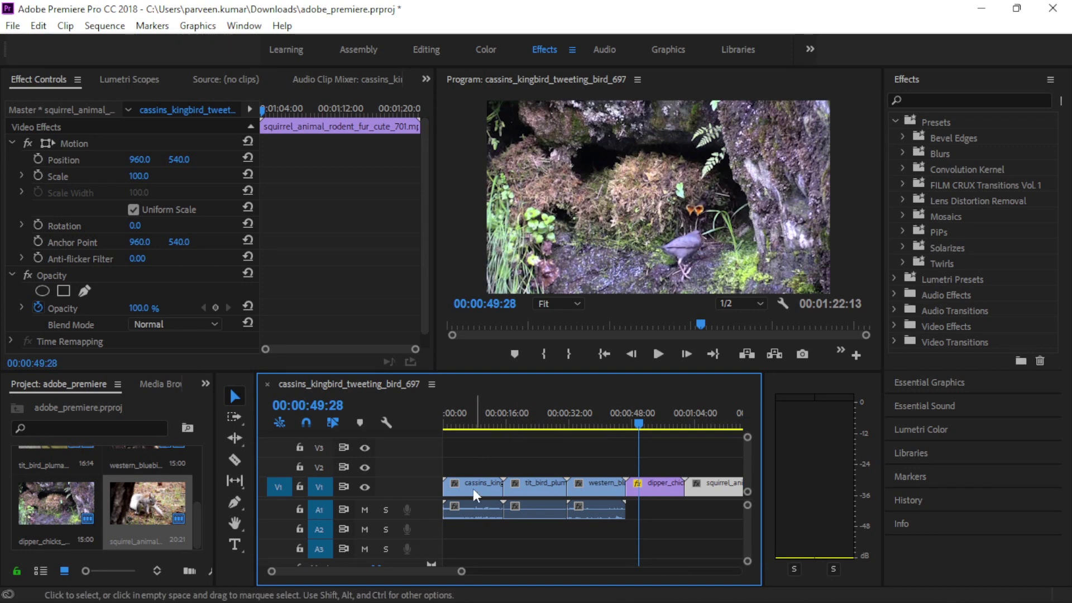
- Import the Glitch Transition Pack .prfpset from the Downloads glitch pack folder into Effects presets
{"action": "mouse_move", "coordinate": [501, 423]}
{"action": "left_mouse_down"}
{"action": "mouse_move", "coordinate": [514, 427]}
{"action": "mouse_move", "coordinate": [490, 430]}
{"action": "mouse_move", "coordinate": [507, 431]}
{"action": "left_mouse_up"}
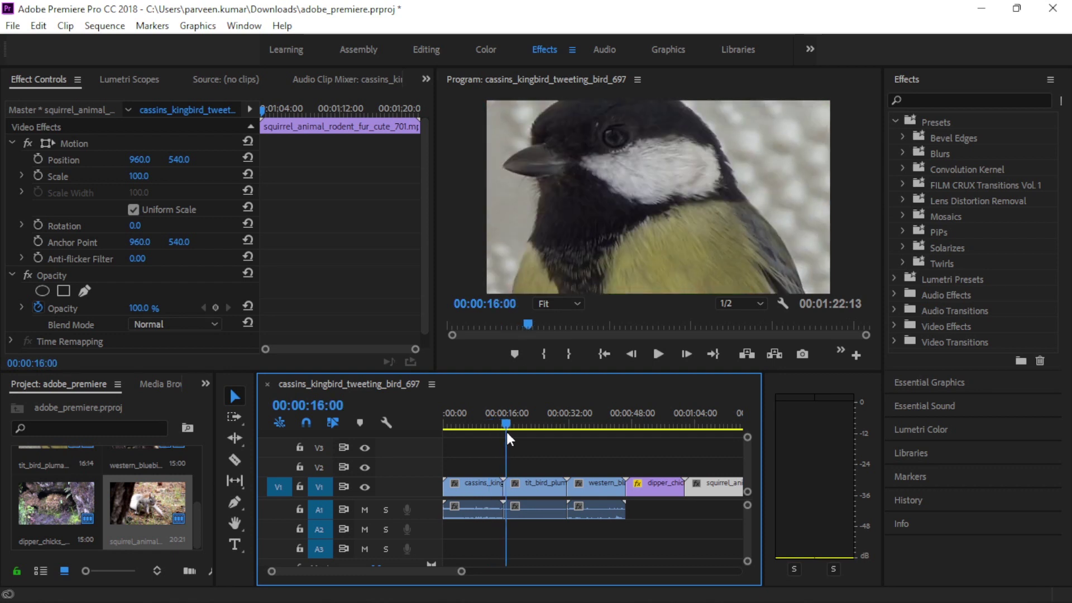
{"action": "left_click_drag", "start_coordinate": [507, 431], "coordinate": [507, 430]}
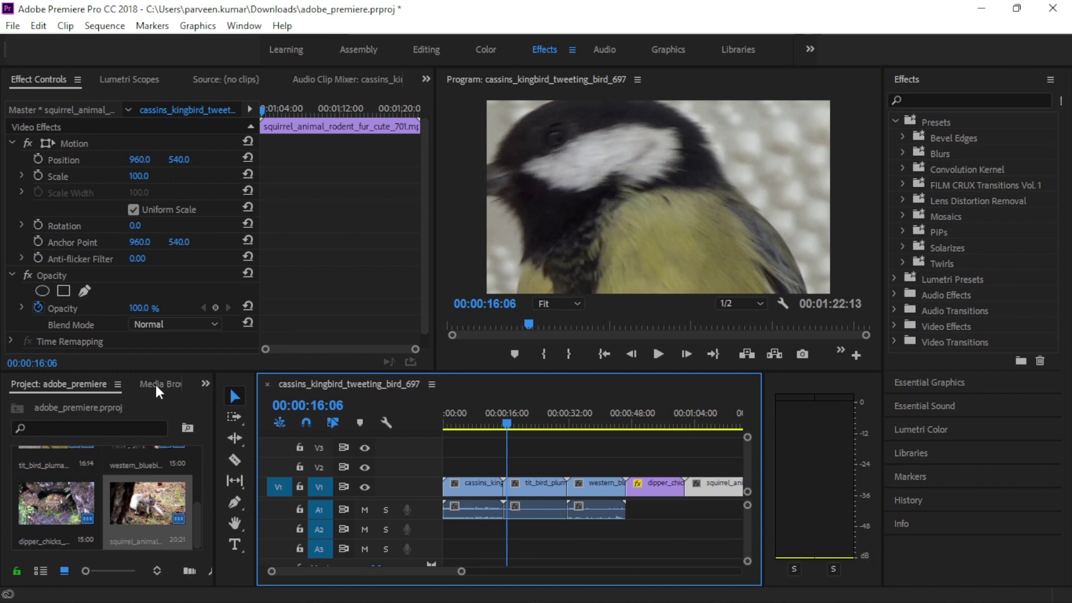
{"action": "right_click", "coordinate": [927, 120]}
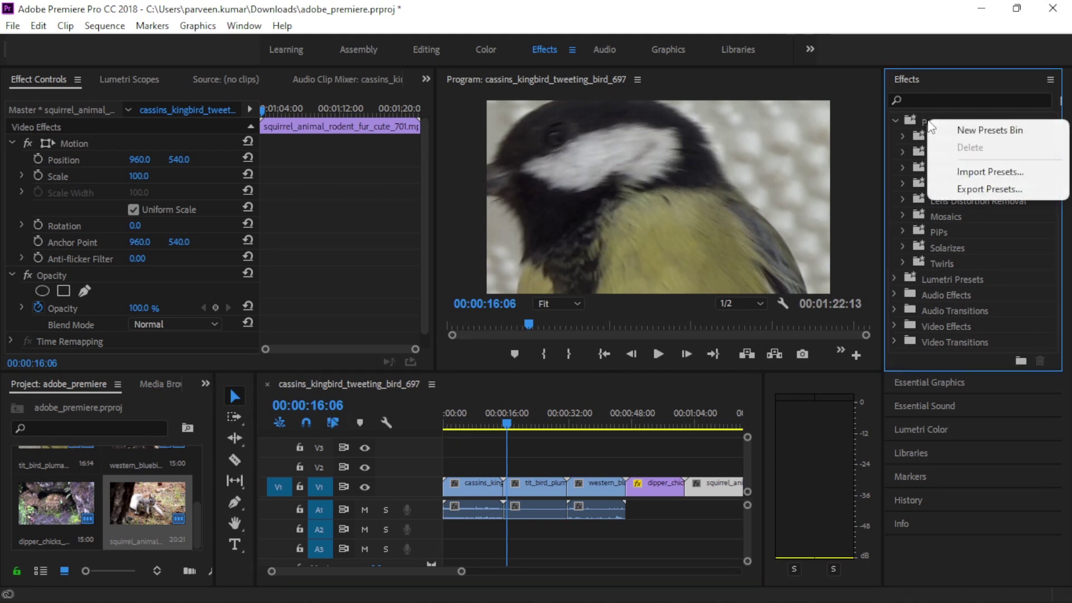
{"action": "left_click", "coordinate": [983, 174]}
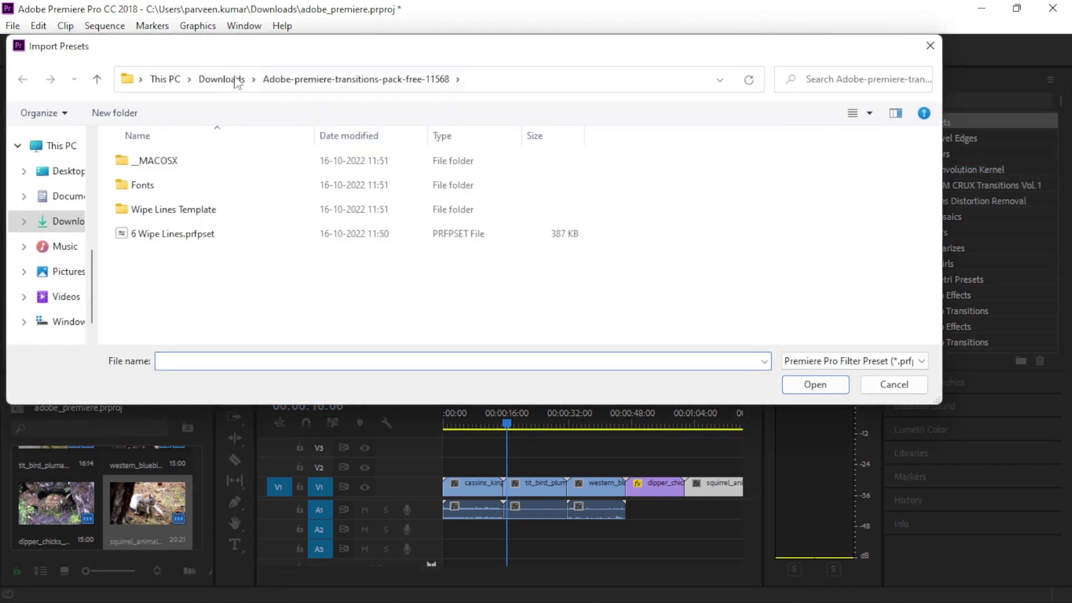
{"action": "left_click", "coordinate": [215, 79]}
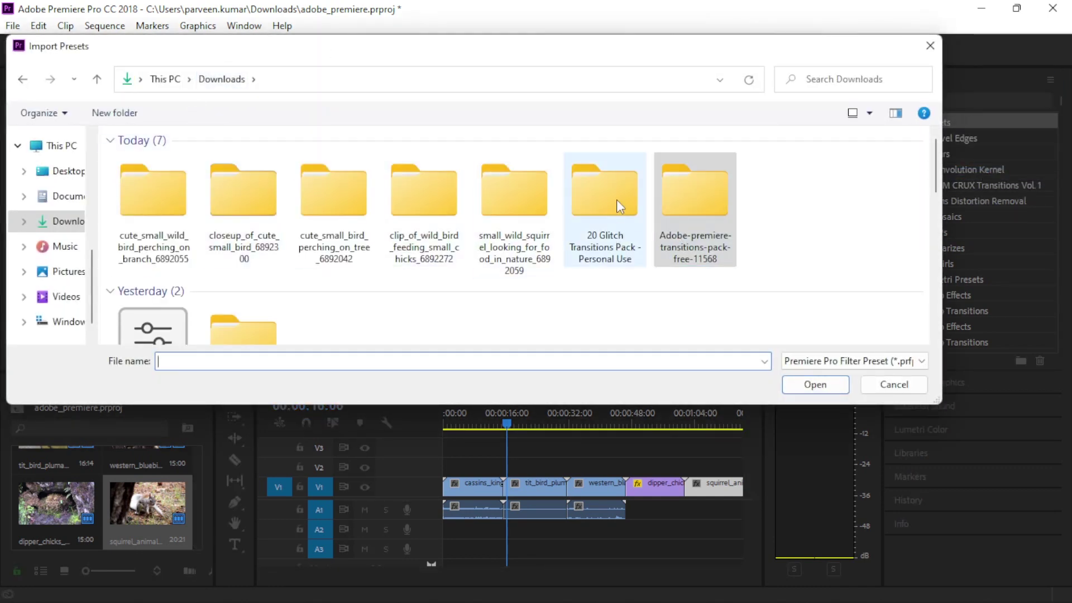
{"action": "double_click", "coordinate": [618, 202]}
{"action": "double_click", "coordinate": [184, 161]}
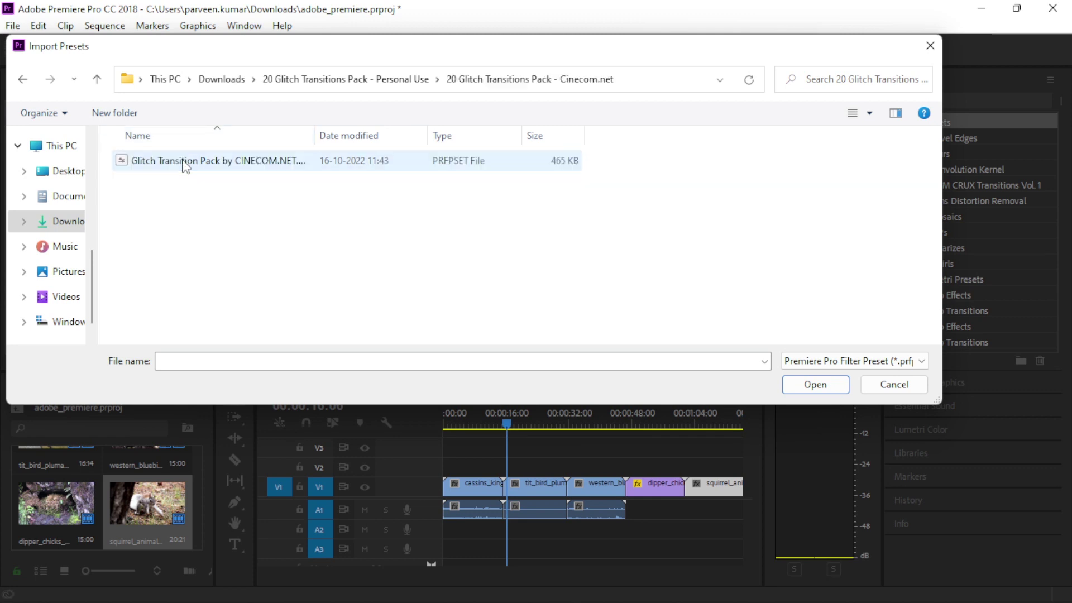
{"action": "left_click", "coordinate": [190, 166]}
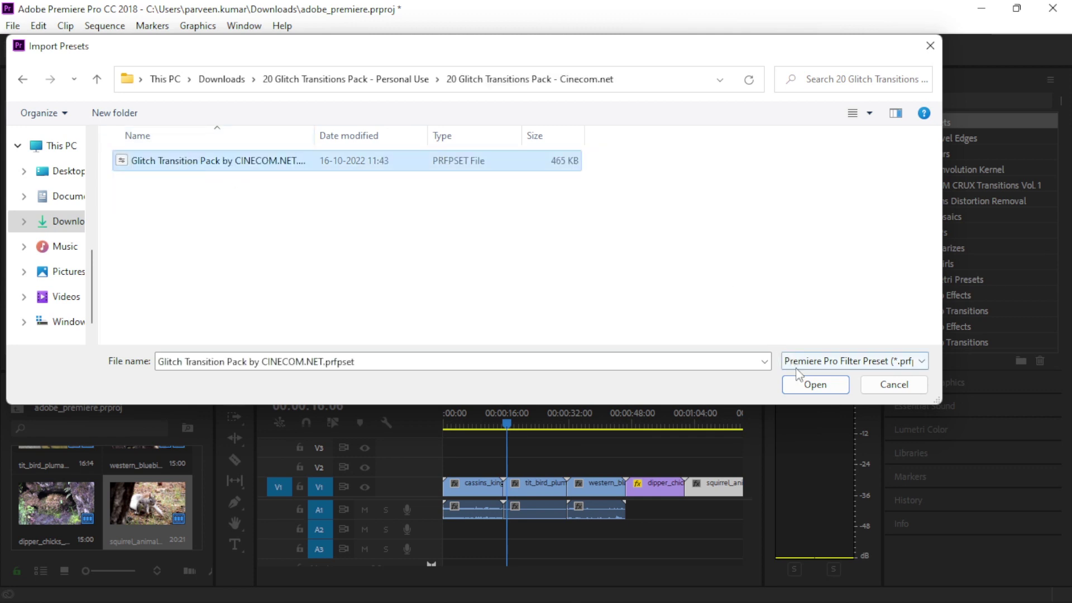
{"action": "left_click", "coordinate": [806, 383]}
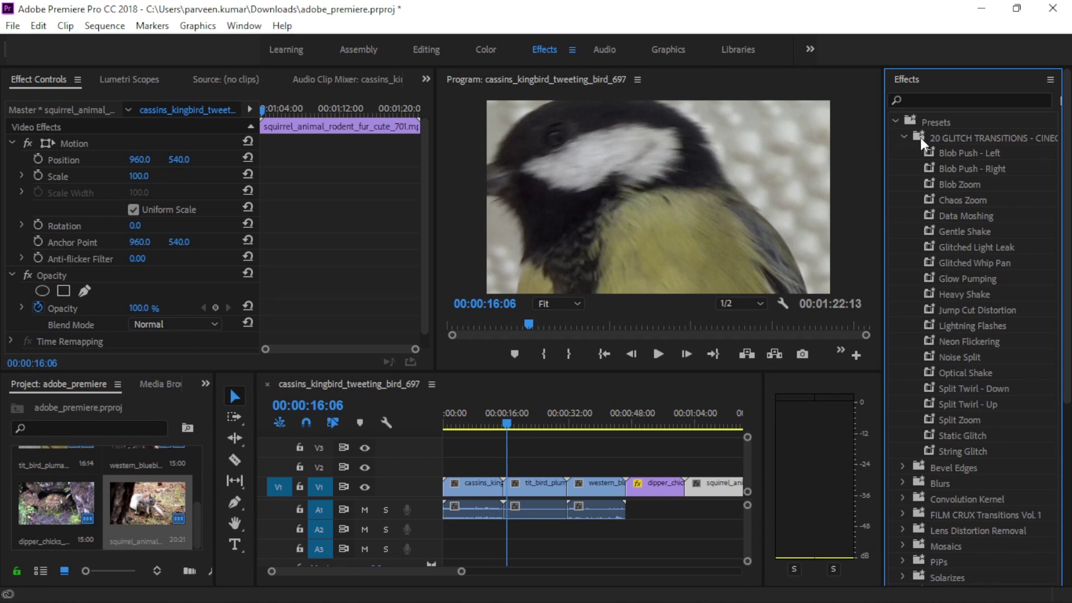
{"action": "left_click", "coordinate": [903, 135]}
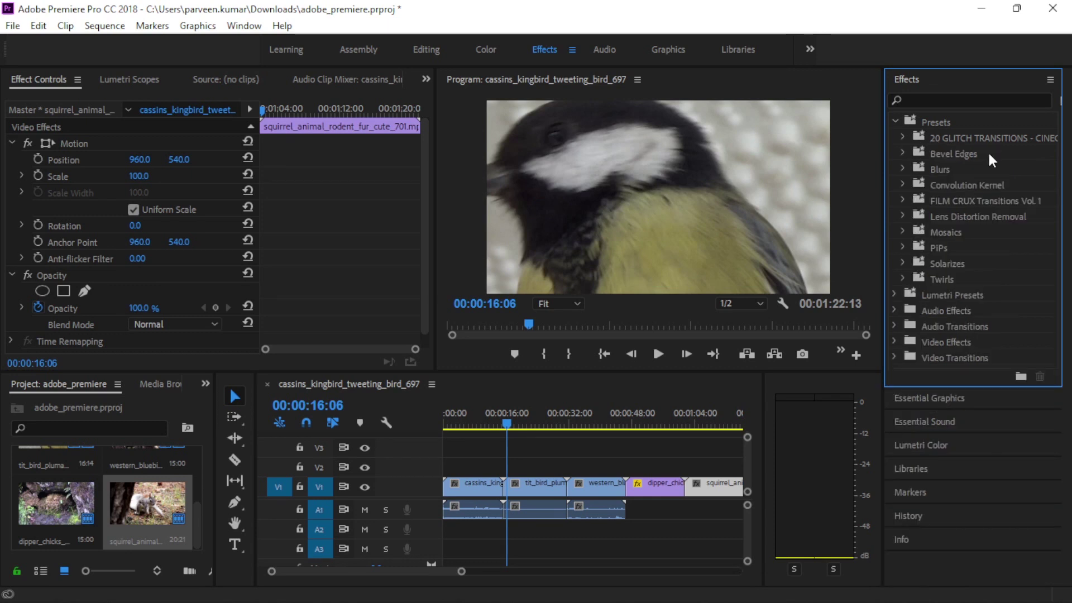
{"action": "left_click", "coordinate": [902, 135]}
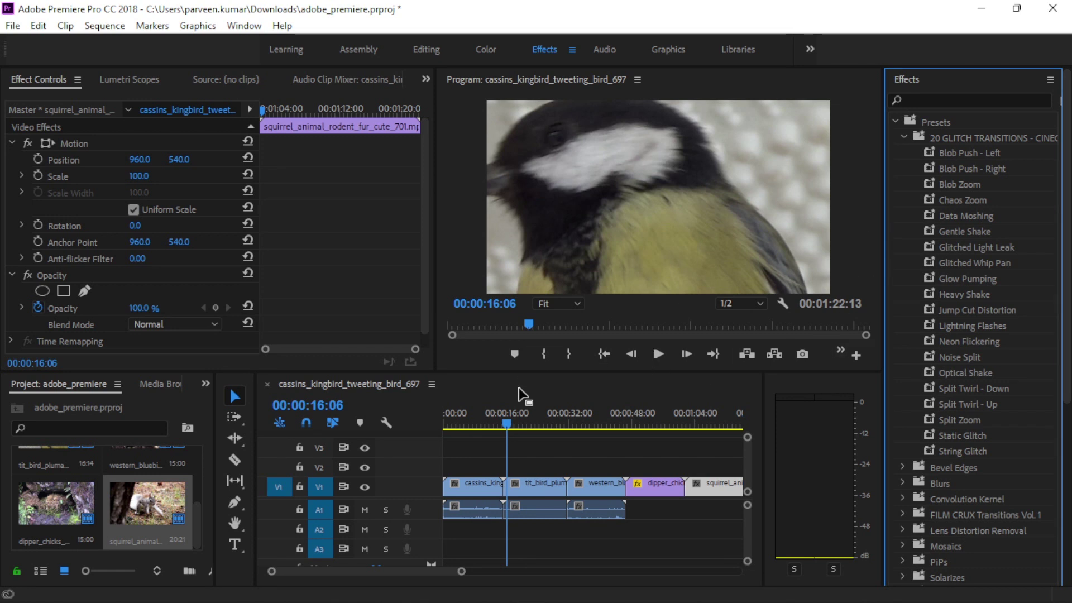
{"action": "left_click_drag", "start_coordinate": [501, 431], "coordinate": [445, 437]}
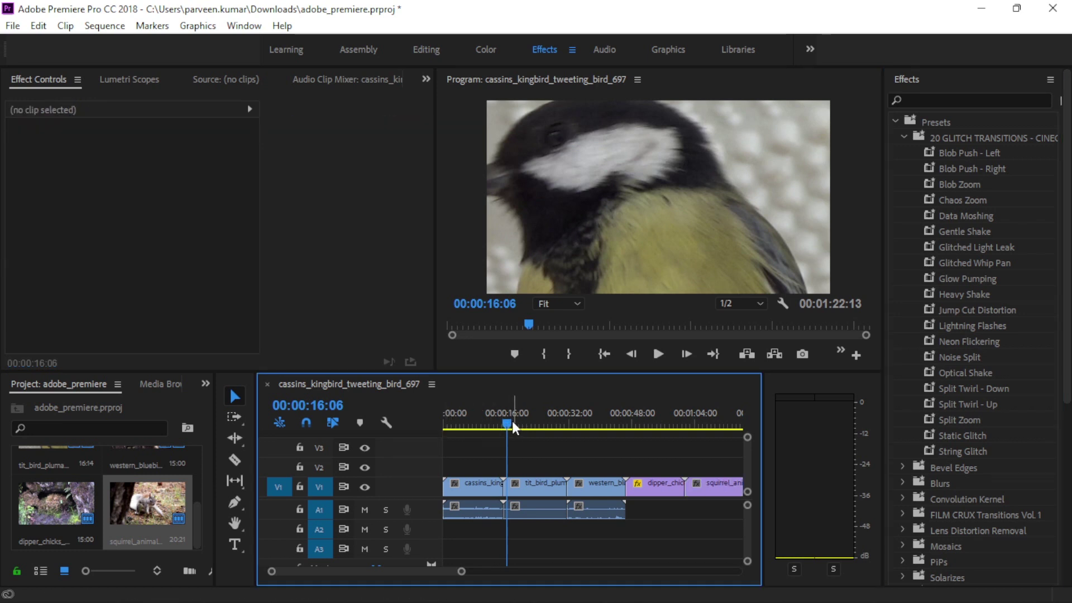
{"action": "mouse_move", "coordinate": [509, 422]}
{"action": "left_mouse_down"}
{"action": "mouse_move", "coordinate": [436, 426]}
{"action": "mouse_move", "coordinate": [465, 425]}
{"action": "left_mouse_up"}
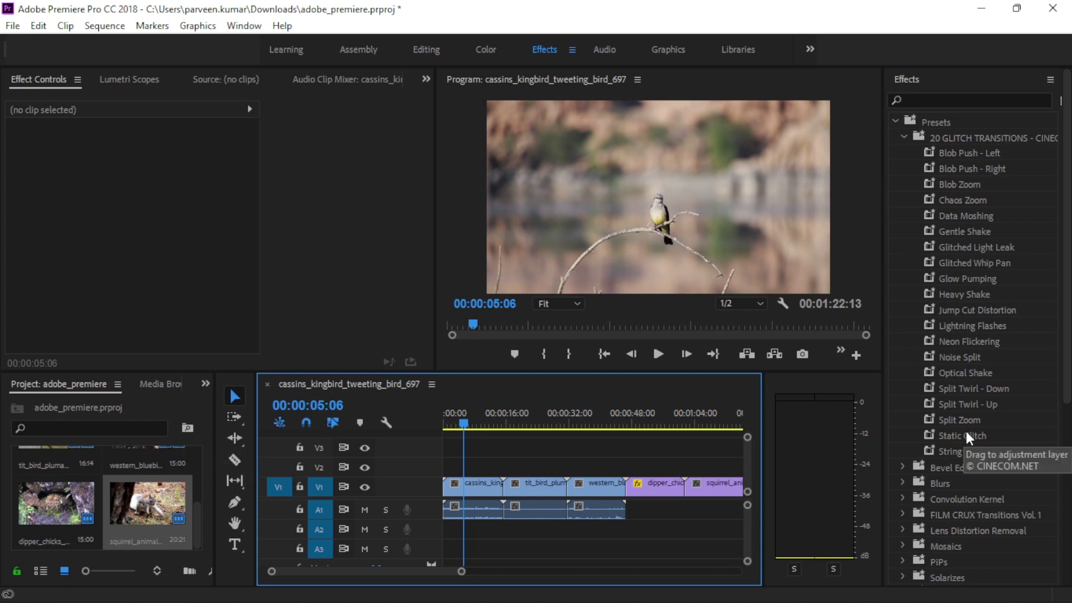
- Cut the timeline clips at about 5 seconds, 19 seconds and 00:00:35:05
{"action": "key", "text": "ctrl+k"}
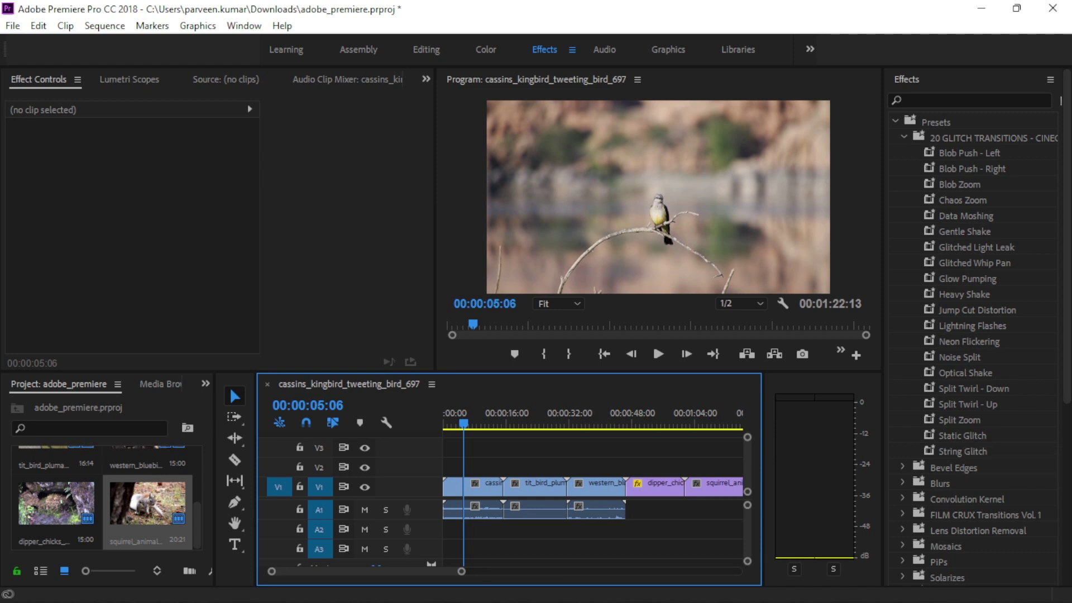
{"action": "left_click_drag", "start_coordinate": [458, 427], "coordinate": [520, 445]}
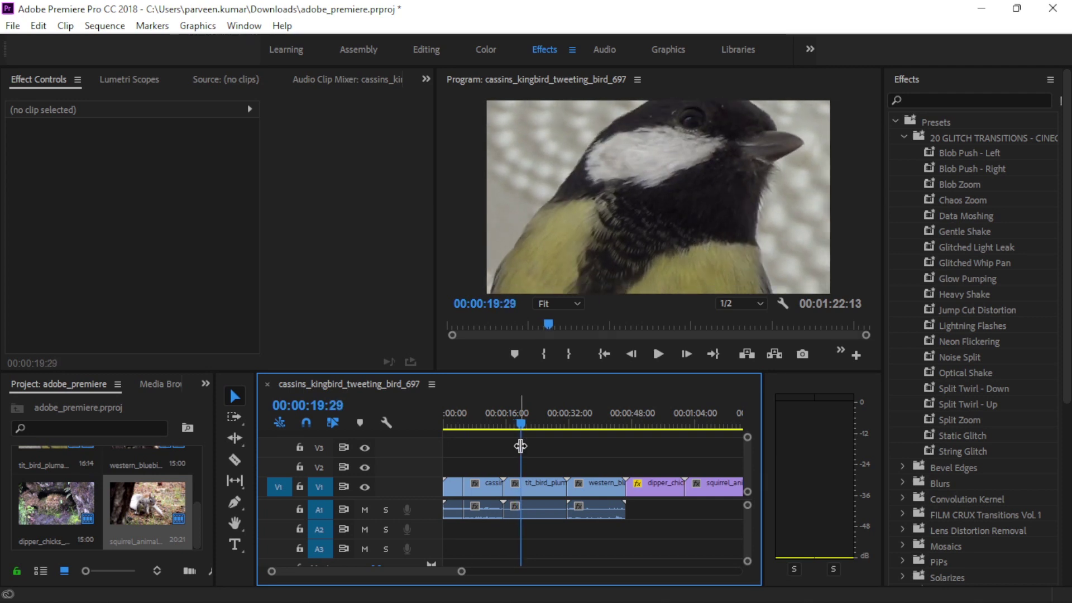
{"action": "key", "text": "ctrl+k"}
{"action": "left_click", "coordinate": [583, 417]}
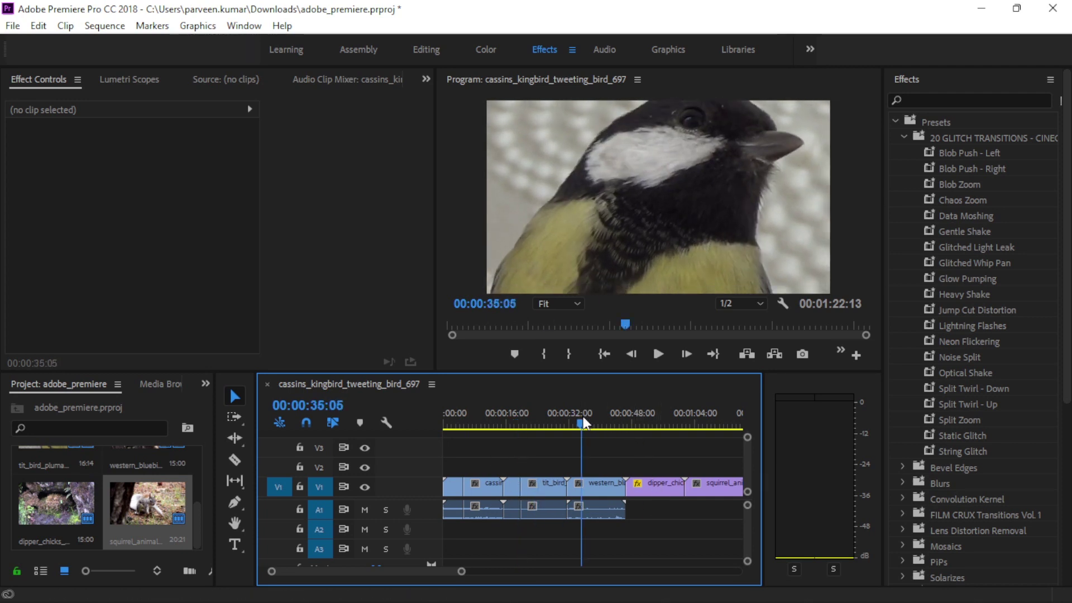
{"action": "key", "text": "ctrl+k"}
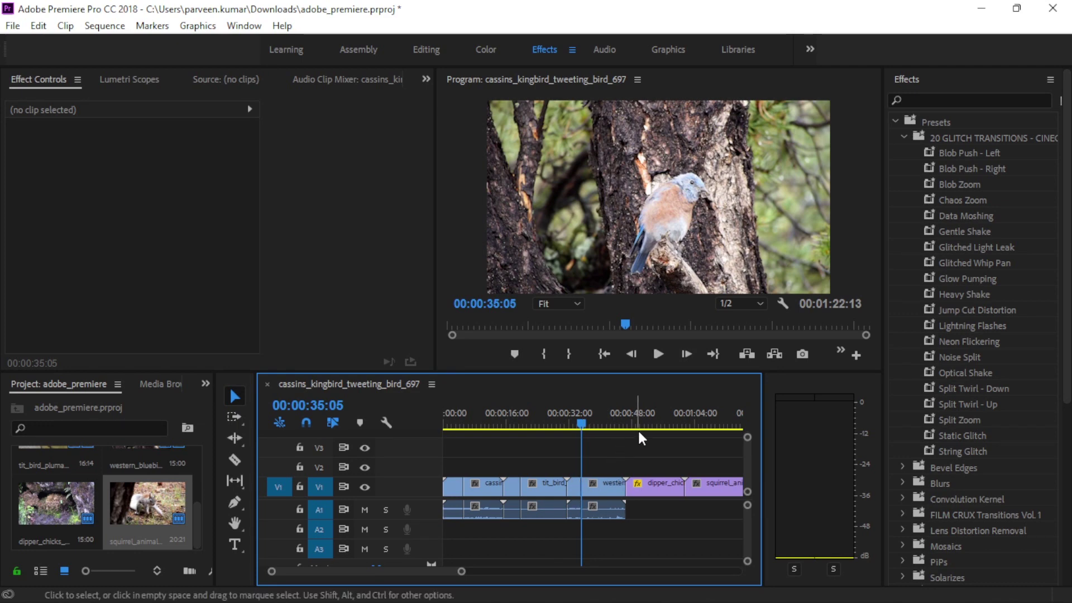
- Split the dipper clip near 50 seconds and the clips at 00:01:06:10, then save the project
{"action": "left_click", "coordinate": [644, 422]}
{"action": "key", "text": "ctrl+k"}
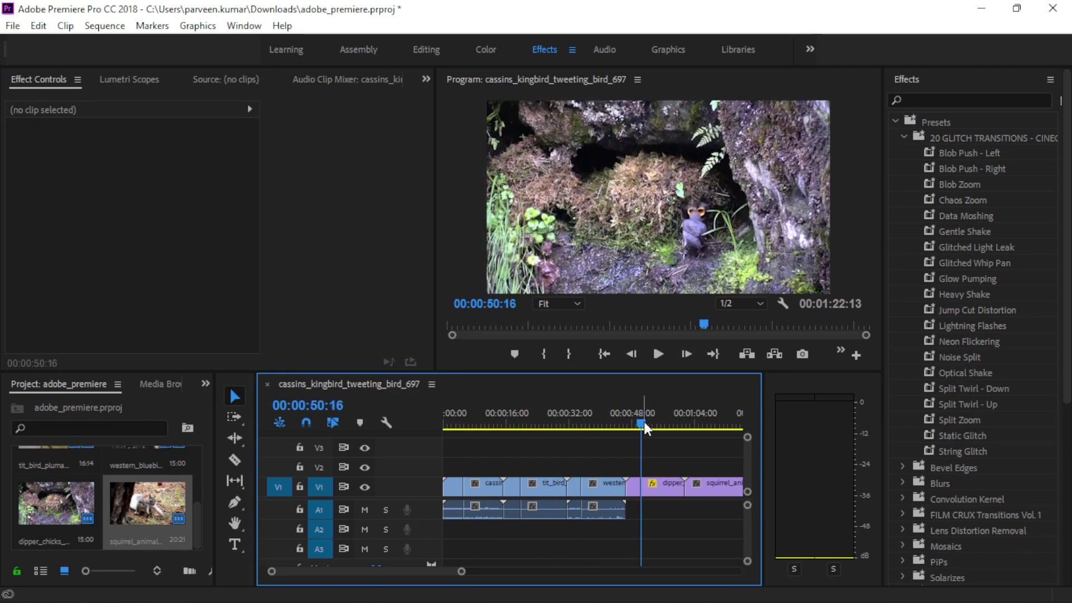
{"action": "left_click", "coordinate": [706, 422]}
{"action": "left_click", "coordinate": [704, 419]}
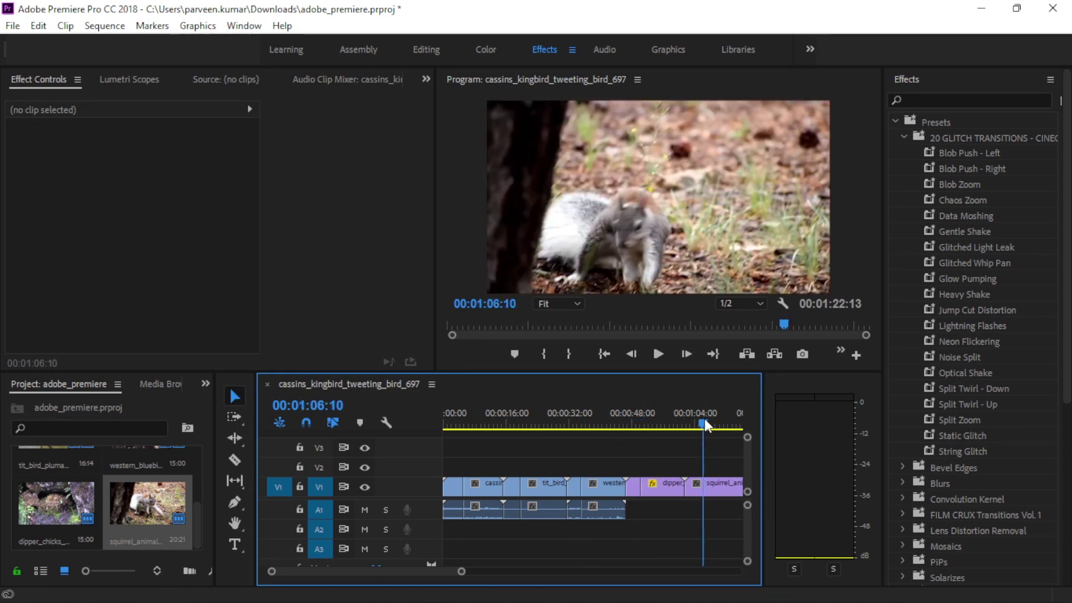
{"action": "key", "text": "ctrl+k"}
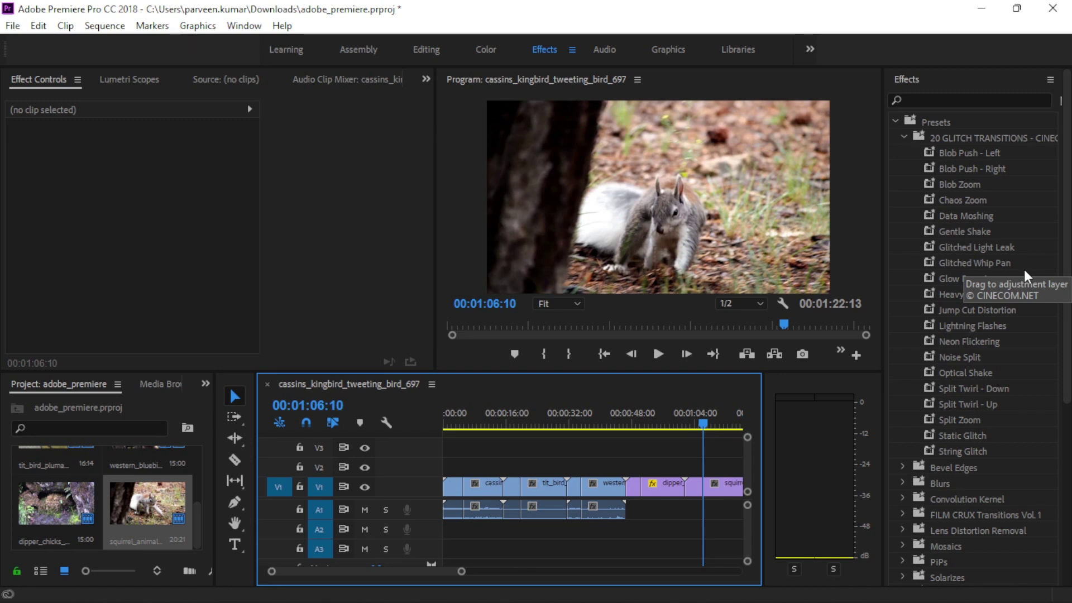
{"action": "key", "text": "ctrl+s"}
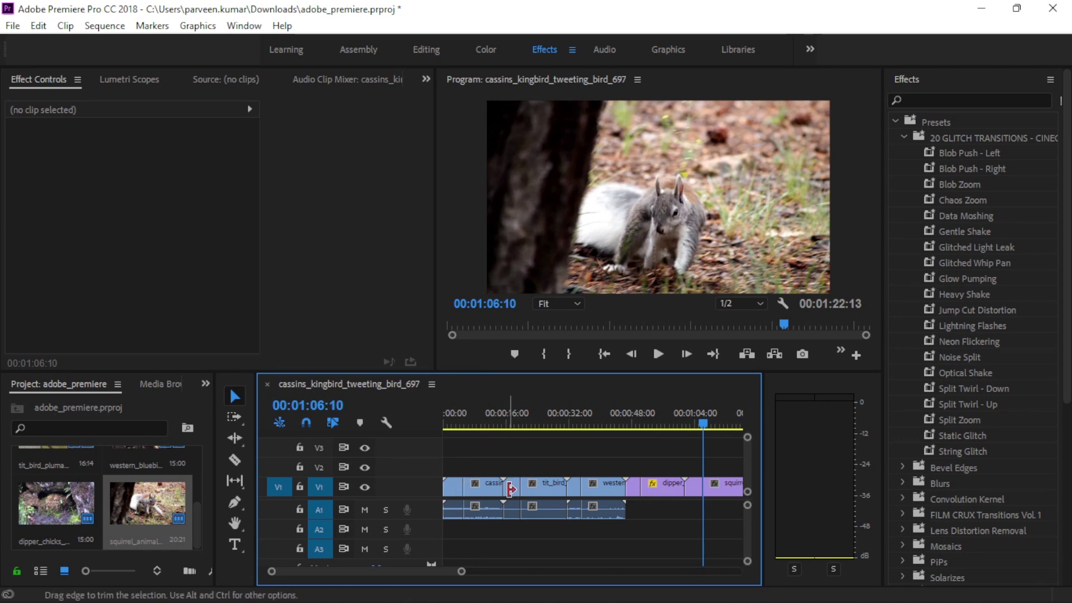
- Apply Blob Push - Left and Blob Push - Right at the cut after the kingbird clip
{"action": "left_click_drag", "start_coordinate": [496, 423], "coordinate": [489, 424]}
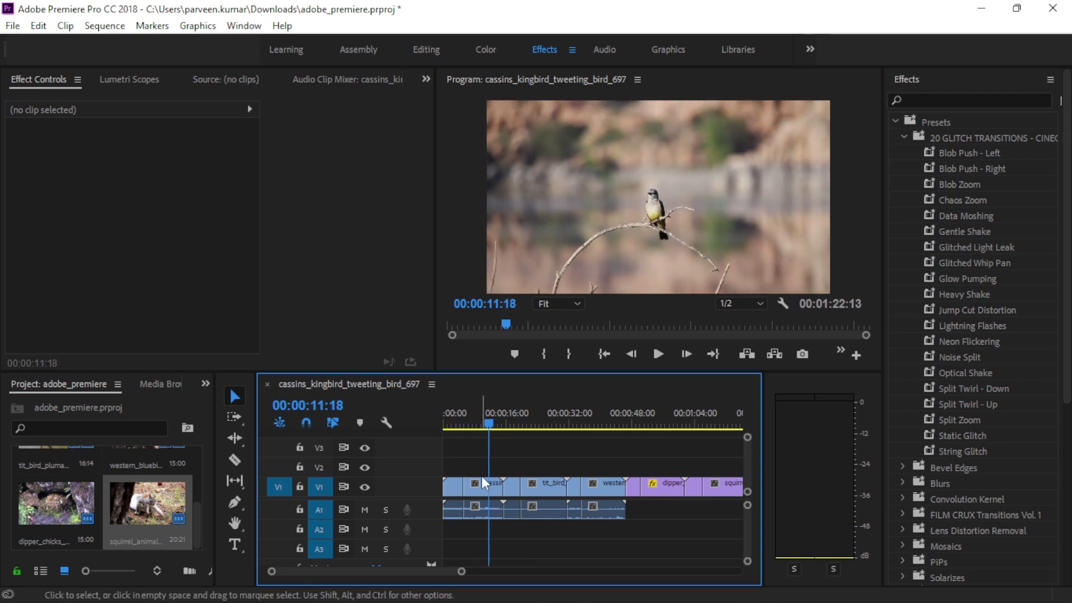
{"action": "left_click", "coordinate": [489, 494]}
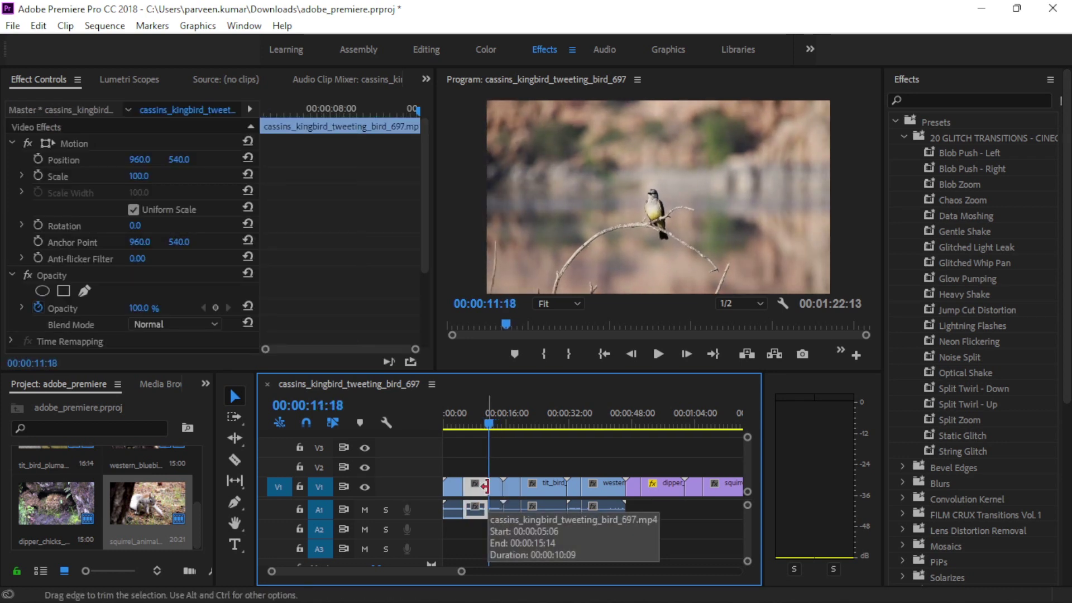
{"action": "left_click_drag", "start_coordinate": [974, 155], "coordinate": [492, 491]}
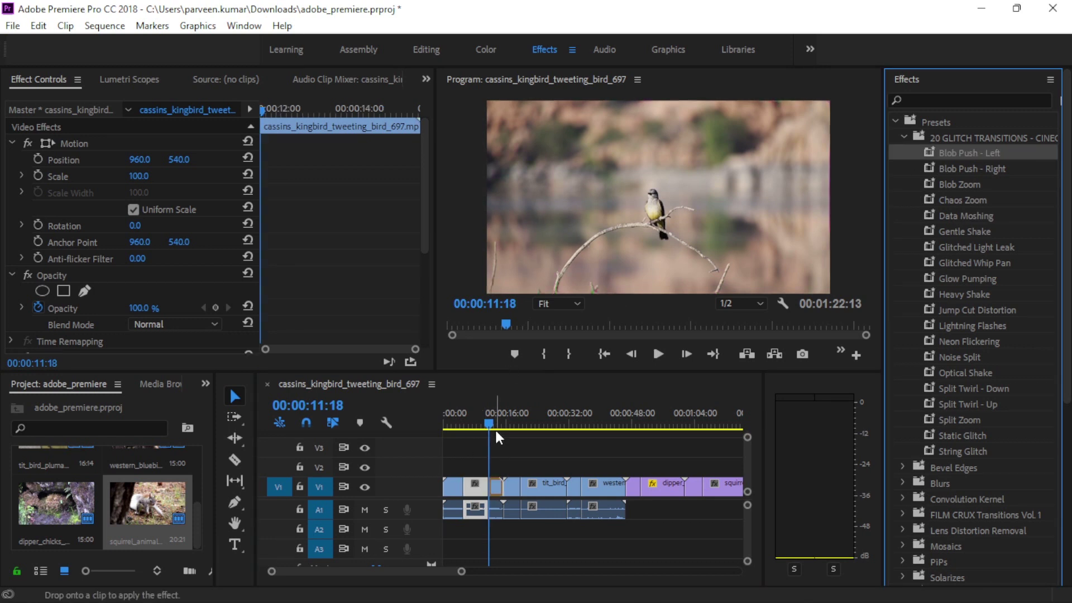
{"action": "left_click", "coordinate": [498, 489]}
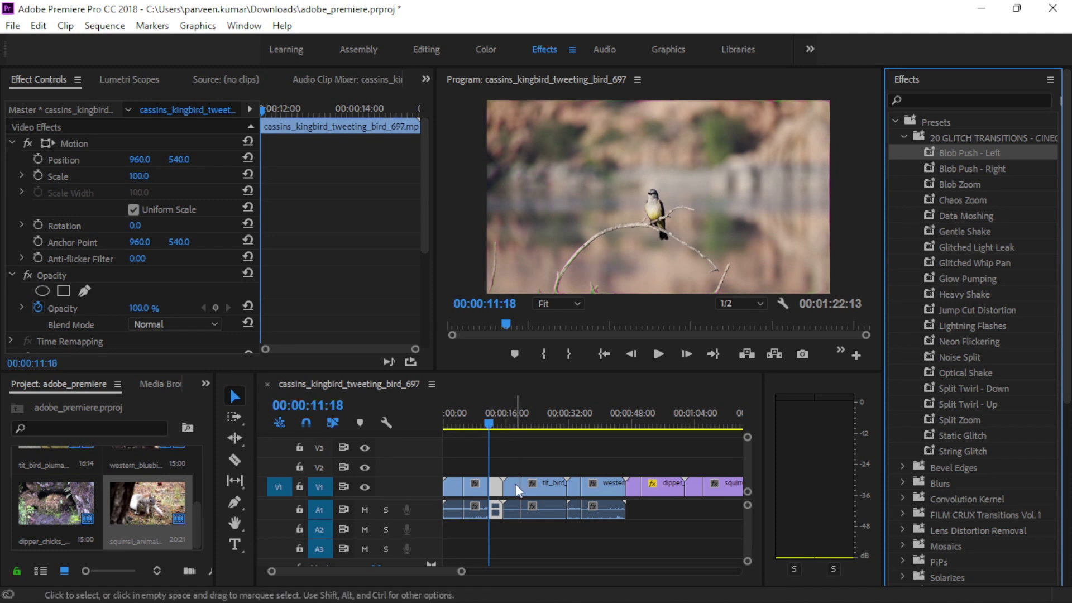
{"action": "mouse_move", "coordinate": [987, 170]}
{"action": "left_mouse_down"}
{"action": "mouse_move", "coordinate": [712, 486]}
{"action": "mouse_move", "coordinate": [511, 486]}
{"action": "left_mouse_up"}
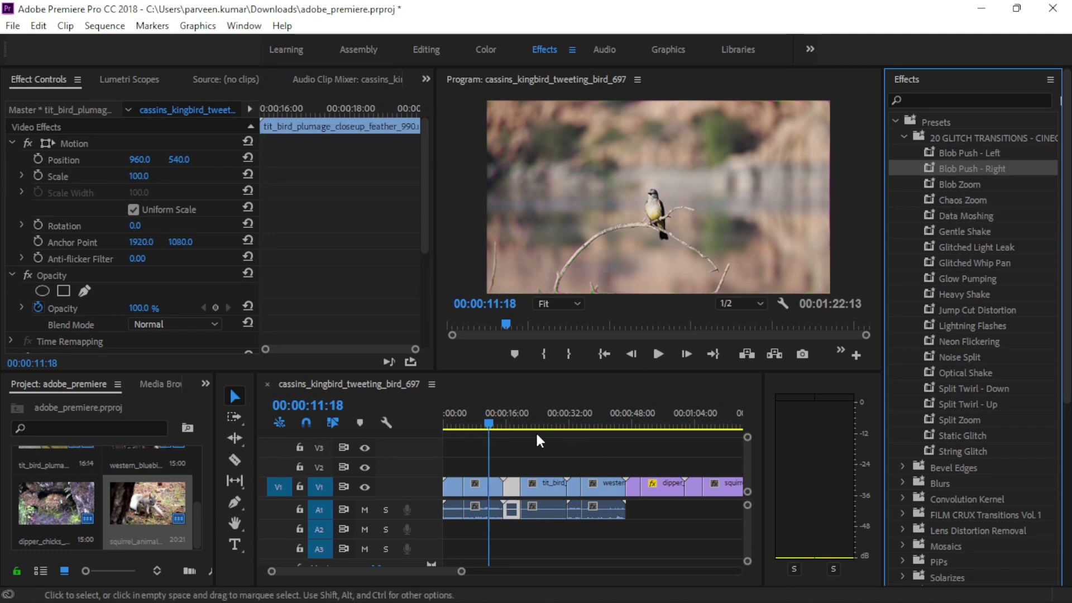
- Play back the new Blob Push transition from just before the cut
{"action": "left_click", "coordinate": [484, 422]}
{"action": "key", "text": "space"}
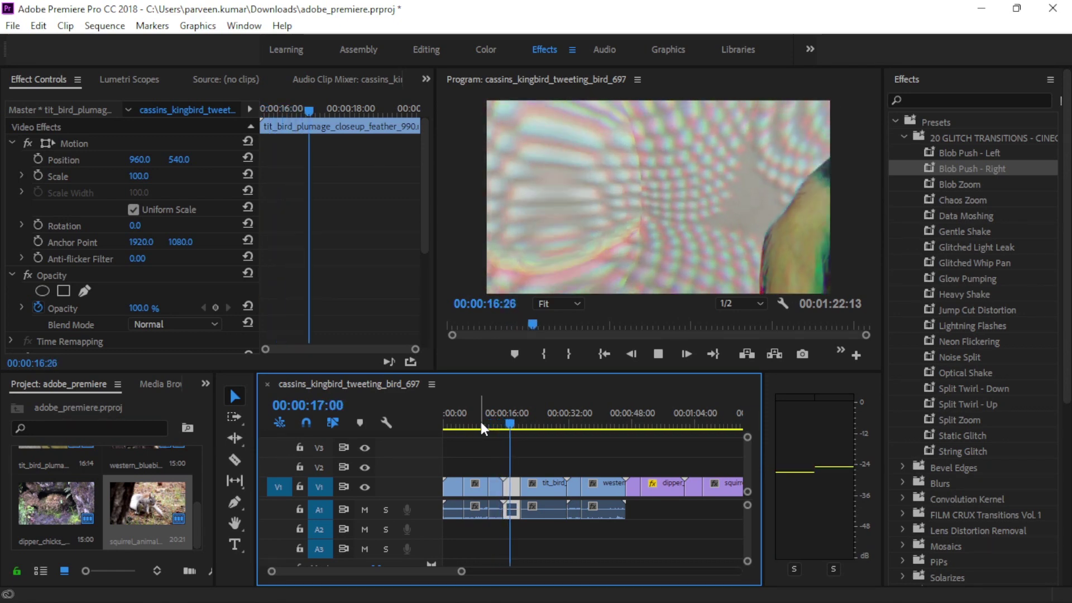
{"action": "key", "text": "space"}
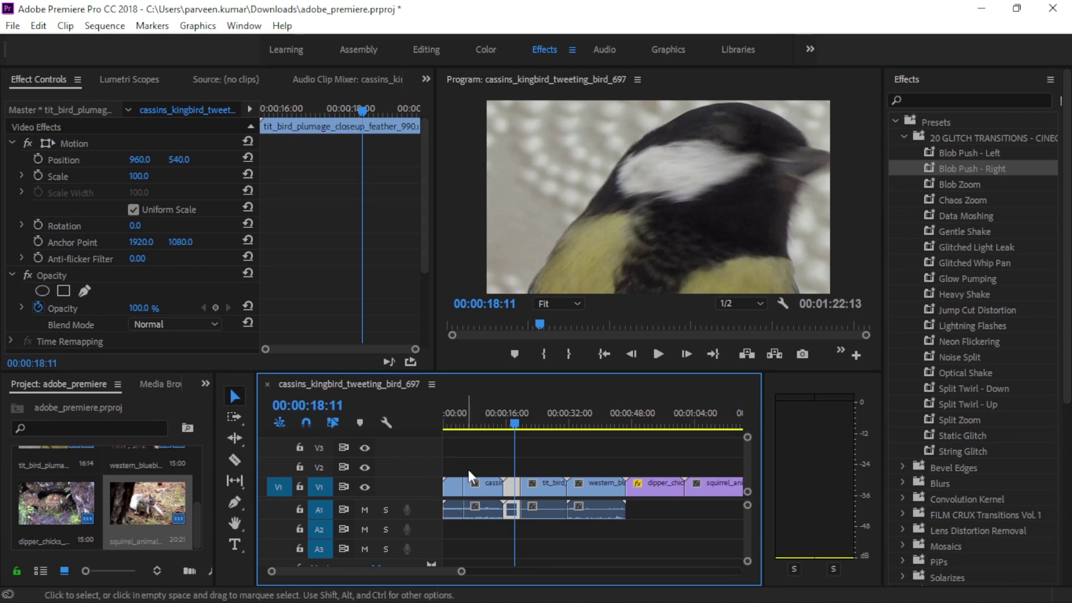
- Add Glow Pumping at the sequence start and play it from the beginning
{"action": "left_click_drag", "start_coordinate": [974, 279], "coordinate": [452, 489]}
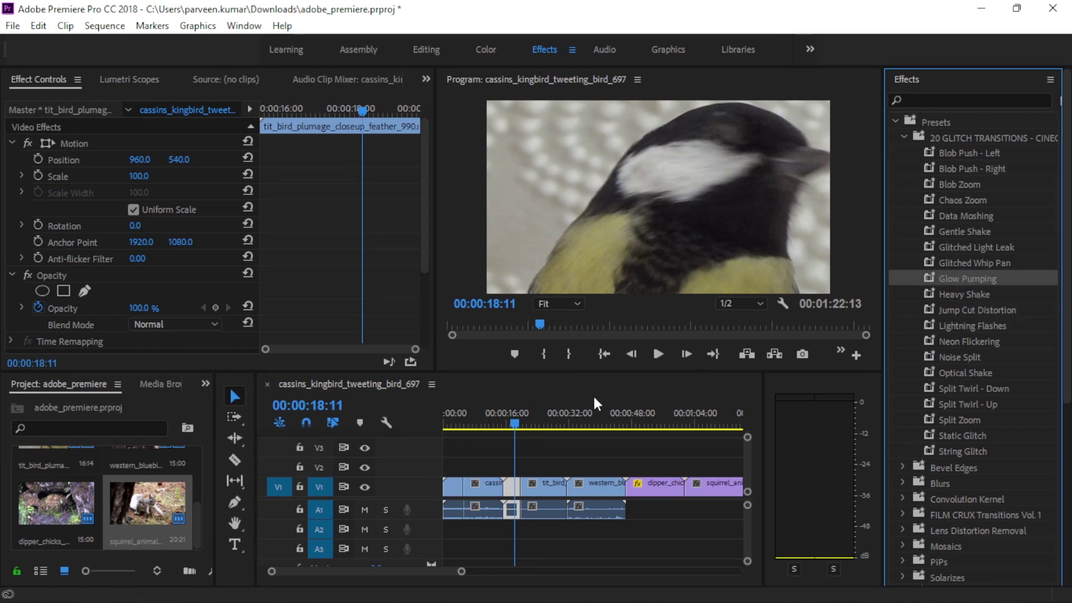
{"action": "left_click", "coordinate": [467, 402]}
{"action": "key", "text": "Home"}
{"action": "key", "text": "space"}
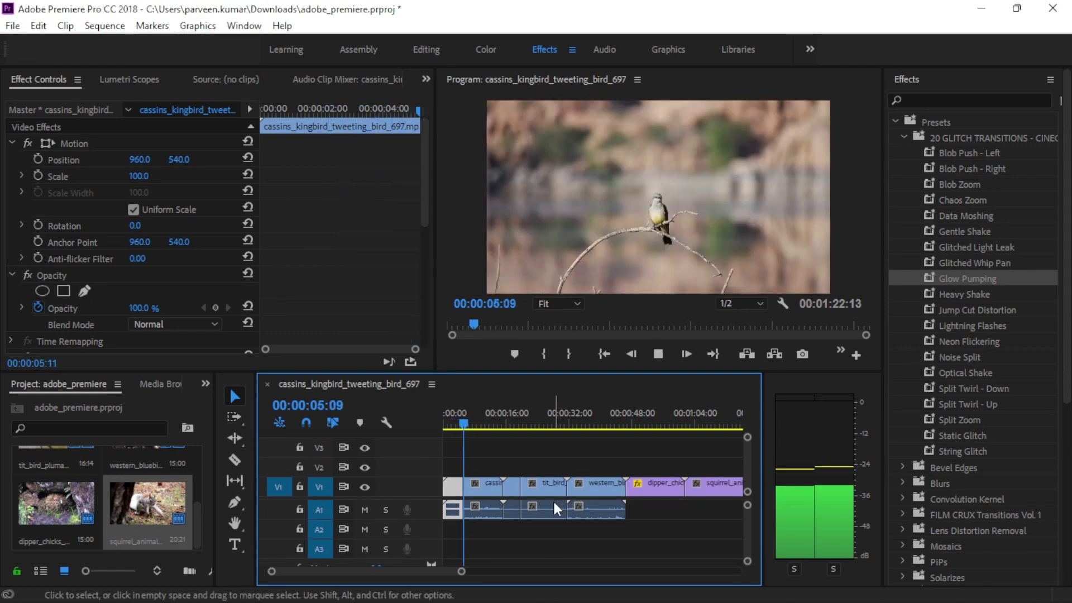
{"action": "key", "text": "space"}
- Split the squirrel clip at 01:07:10
{"action": "left_click", "coordinate": [590, 421]}
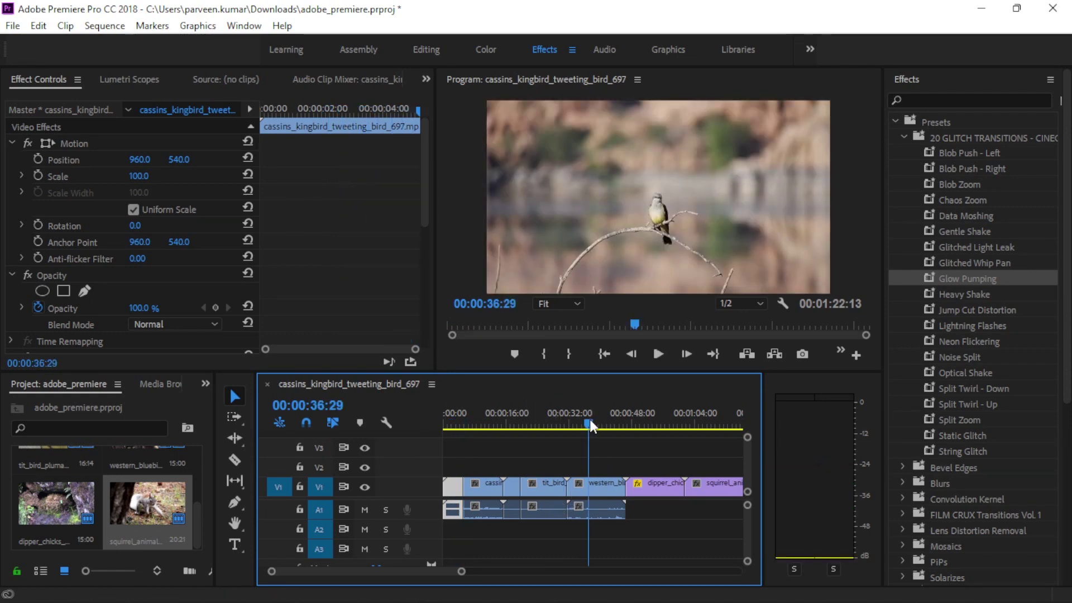
{"action": "left_click", "coordinate": [653, 423]}
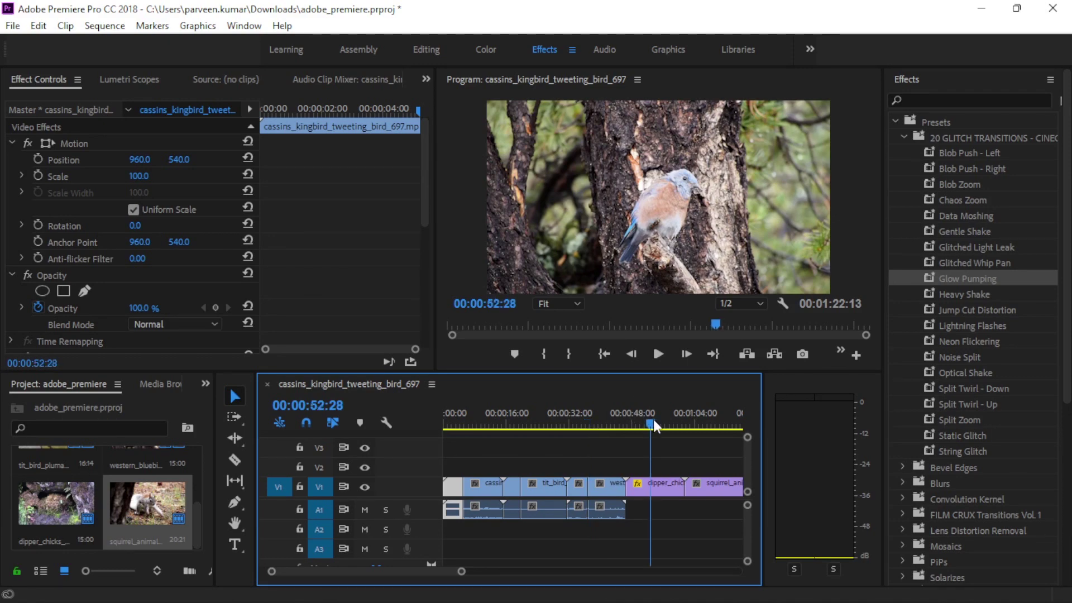
{"action": "left_click", "coordinate": [708, 423]}
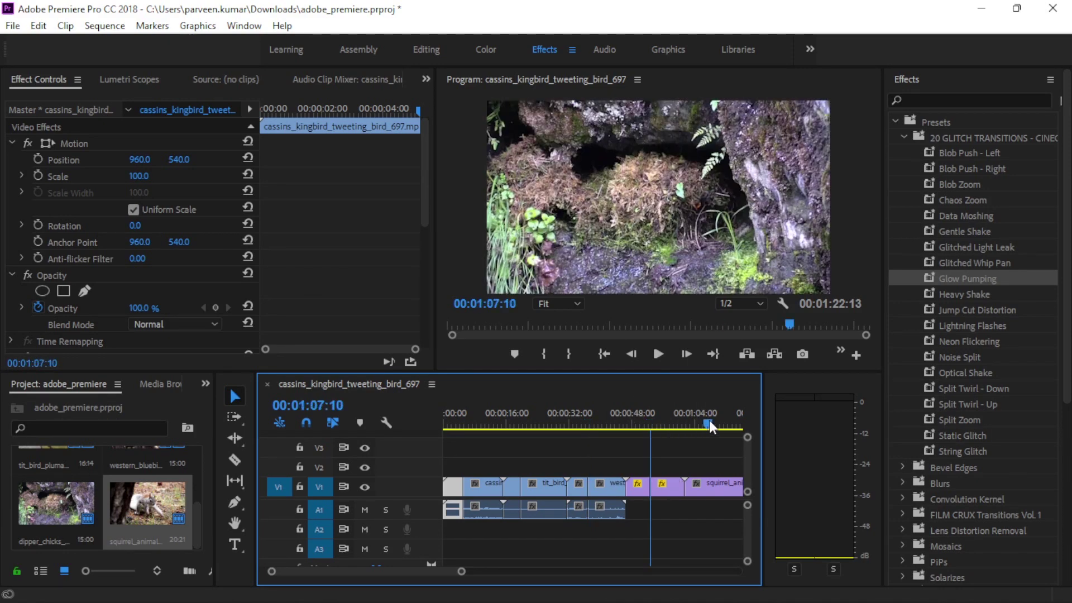
{"action": "key", "text": "ctrl+k"}
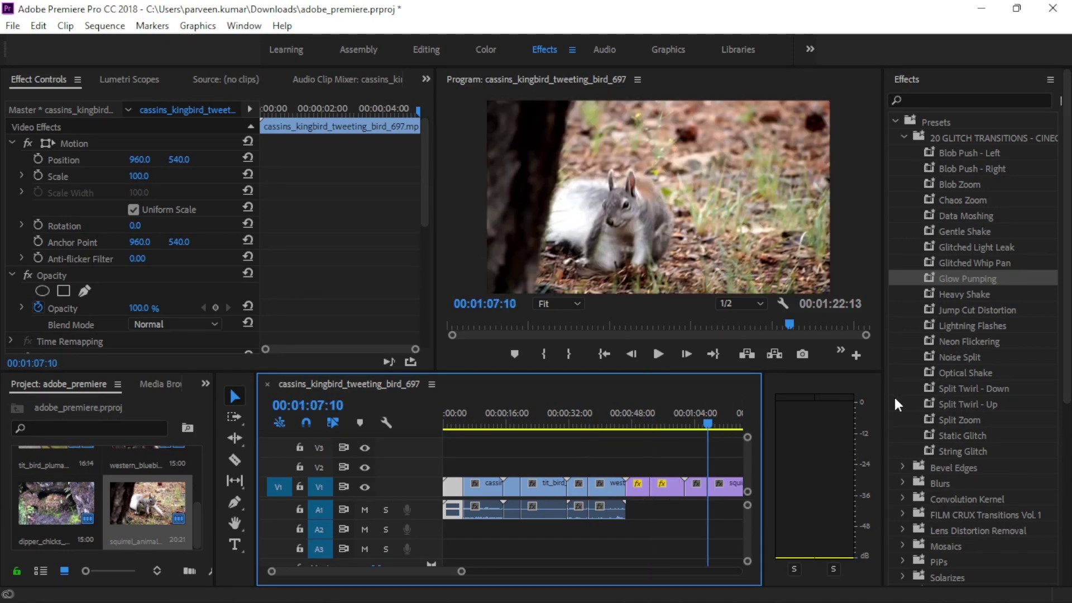
- Apply Optical Shake, Lightning Flashes and String Glitch to the later clips
{"action": "left_click_drag", "start_coordinate": [956, 373], "coordinate": [575, 497]}
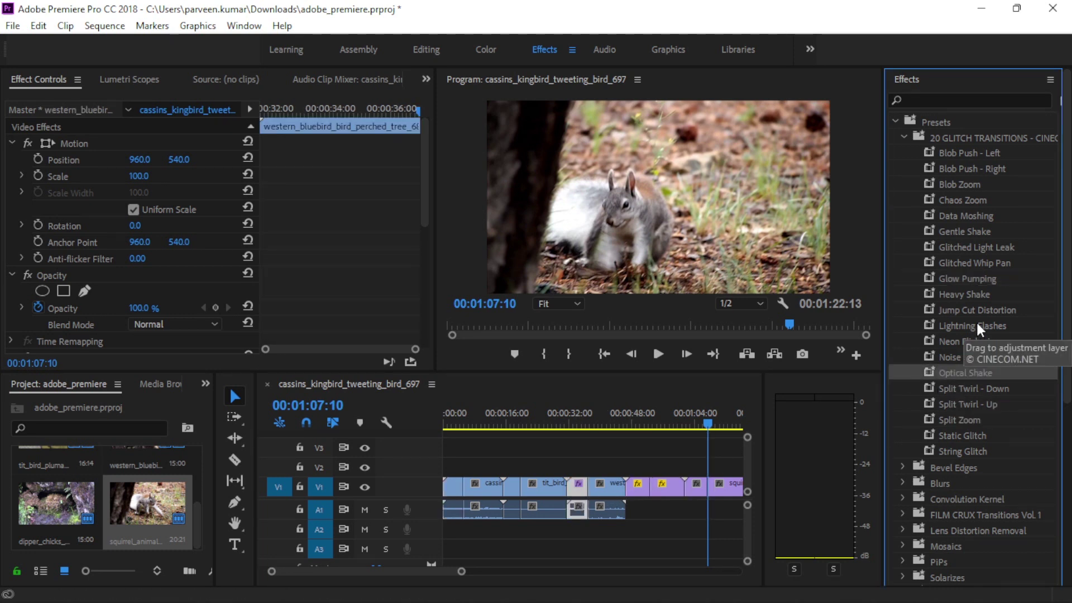
{"action": "mouse_move", "coordinate": [974, 326]}
{"action": "left_mouse_down"}
{"action": "mouse_move", "coordinate": [763, 435]}
{"action": "mouse_move", "coordinate": [637, 484]}
{"action": "left_mouse_up"}
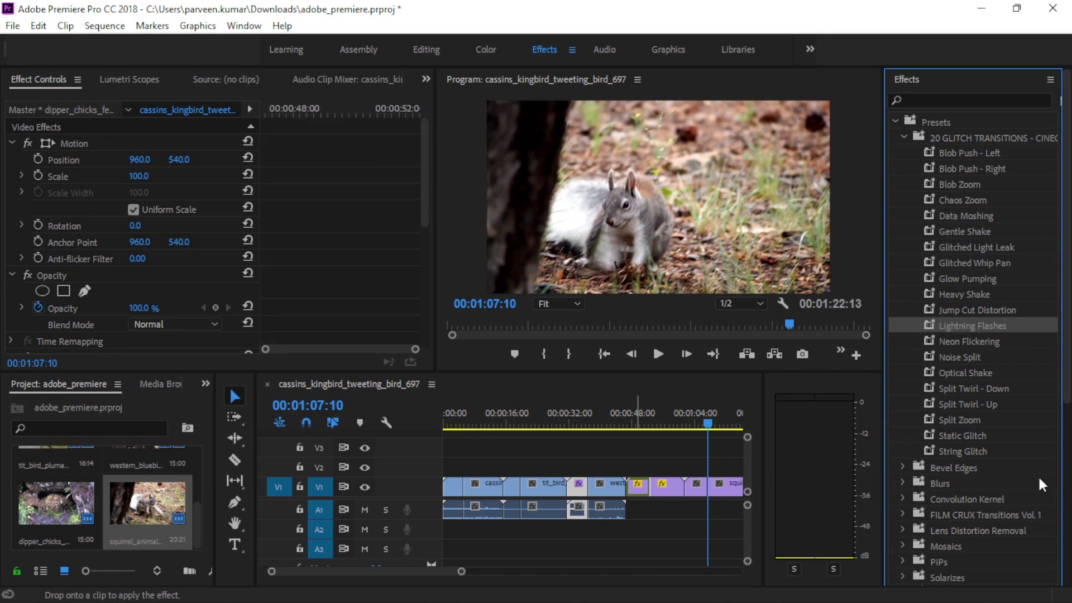
{"action": "left_click_drag", "start_coordinate": [976, 446], "coordinate": [699, 490]}
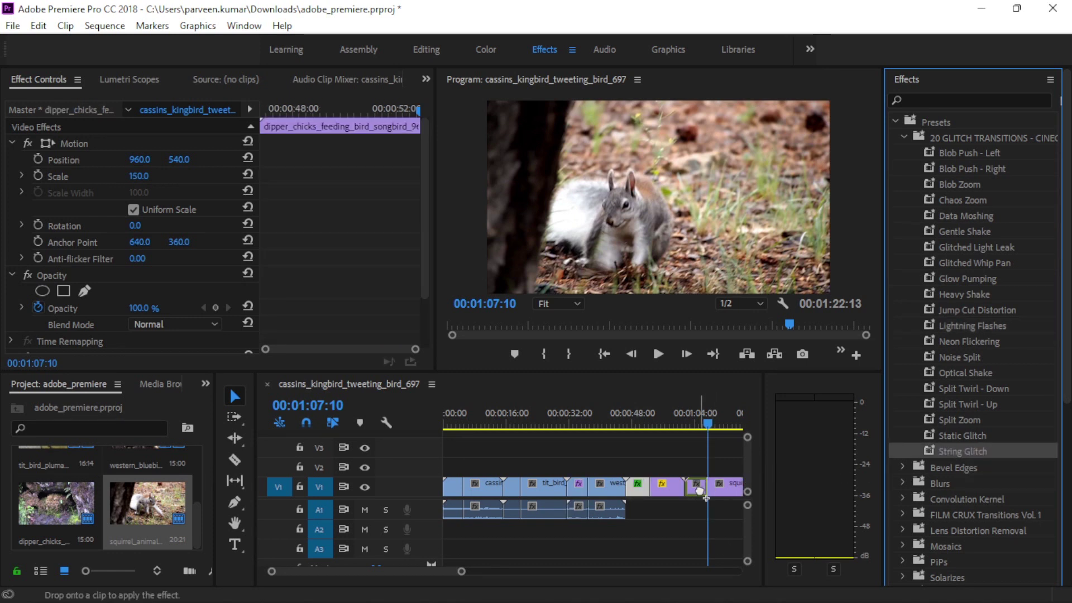
{"action": "left_click_drag", "start_coordinate": [593, 458], "coordinate": [698, 487]}
{"action": "left_click", "coordinate": [558, 414]}
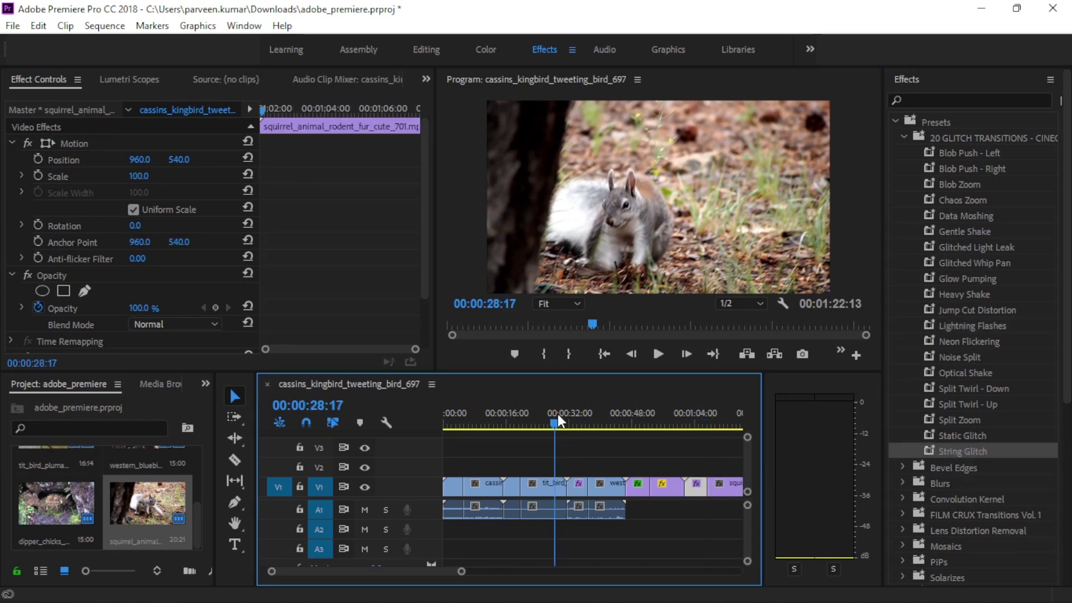
- Play the sequence from about 00:00:28 through the squirrel clip, reviewing the glitch transitions
{"action": "key", "text": "space"}
{"action": "key", "text": "space"}
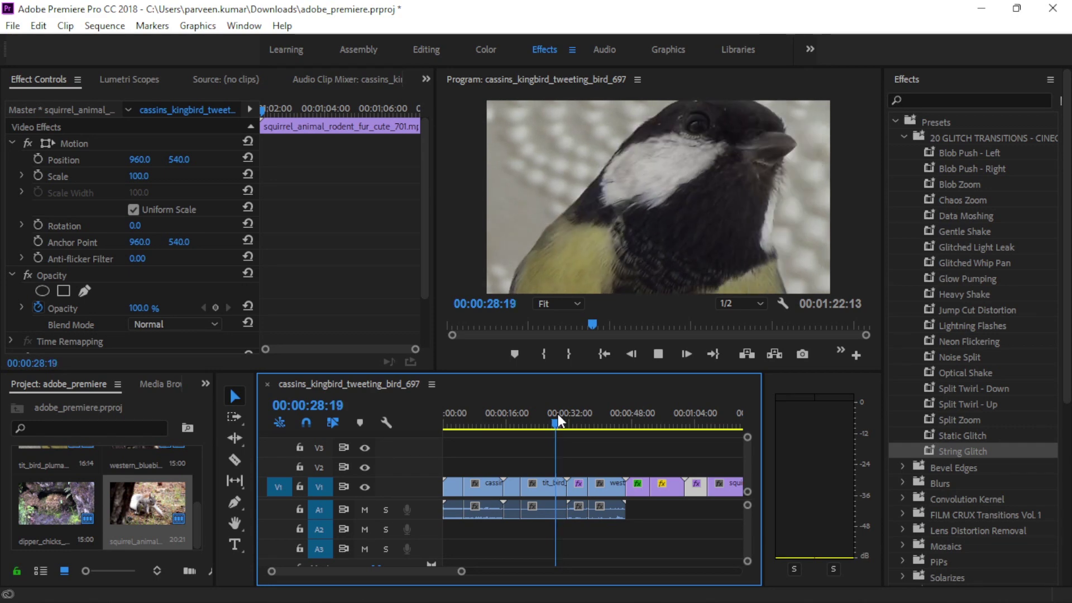